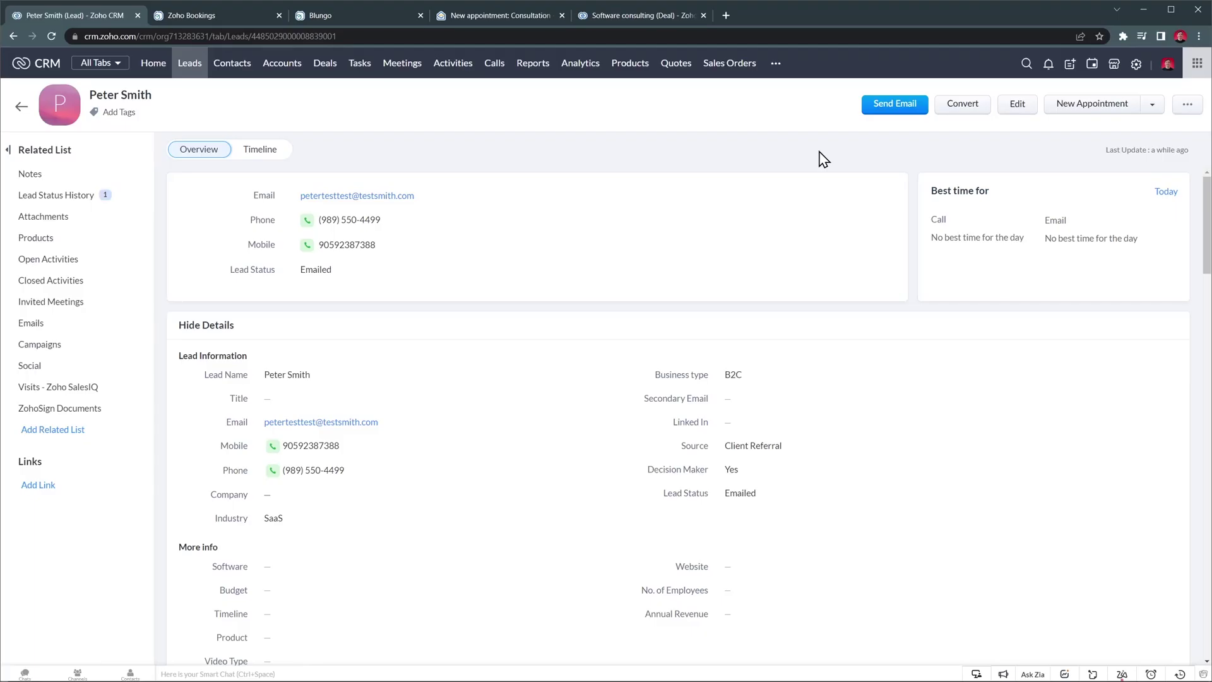
Convert the lead into a contact, open the new contact record, and start a new deal for it.
click(963, 104)
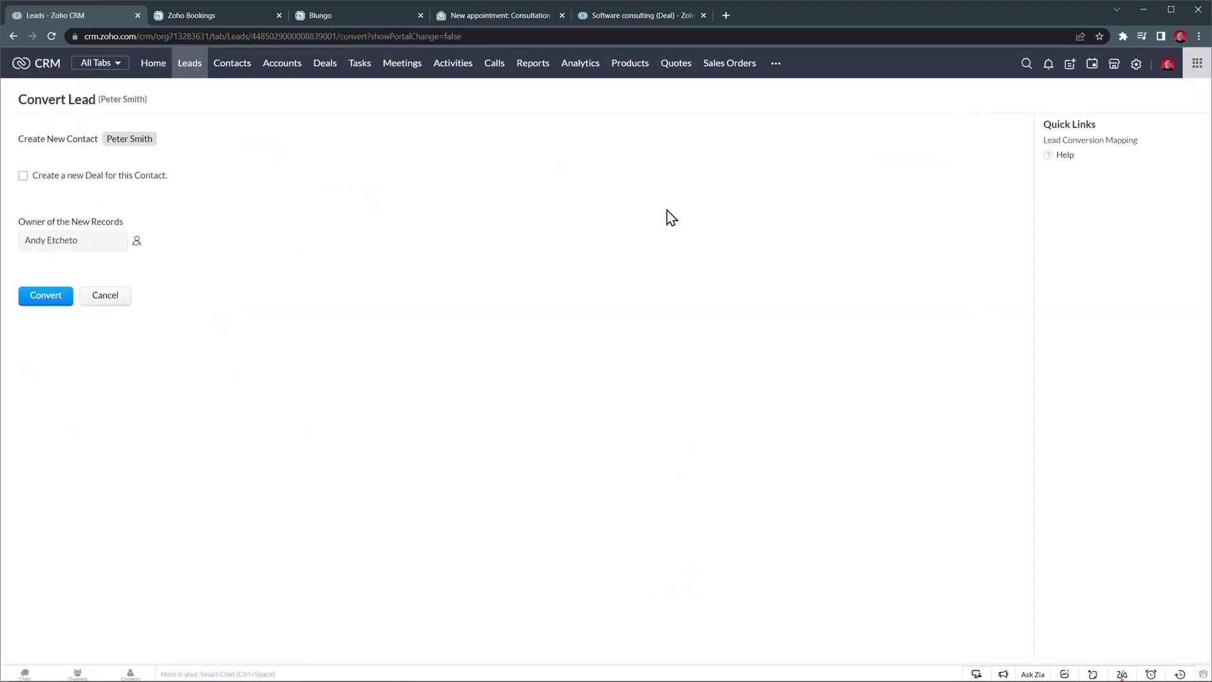
click(47, 305)
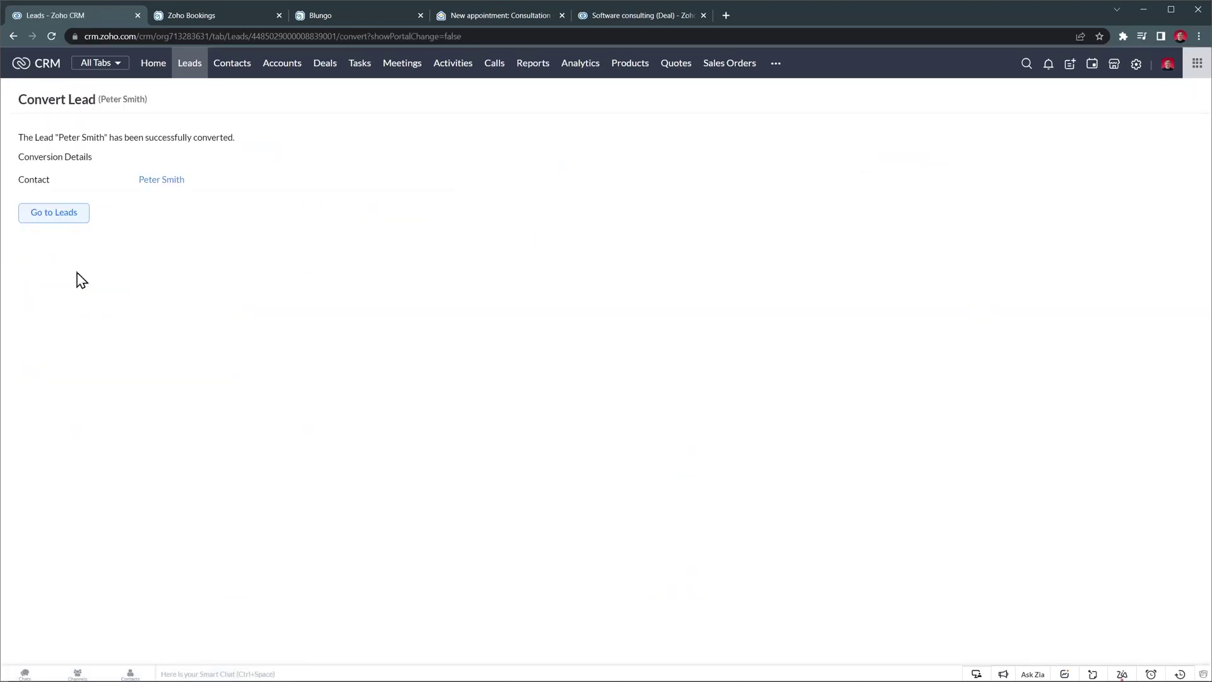
click(163, 189)
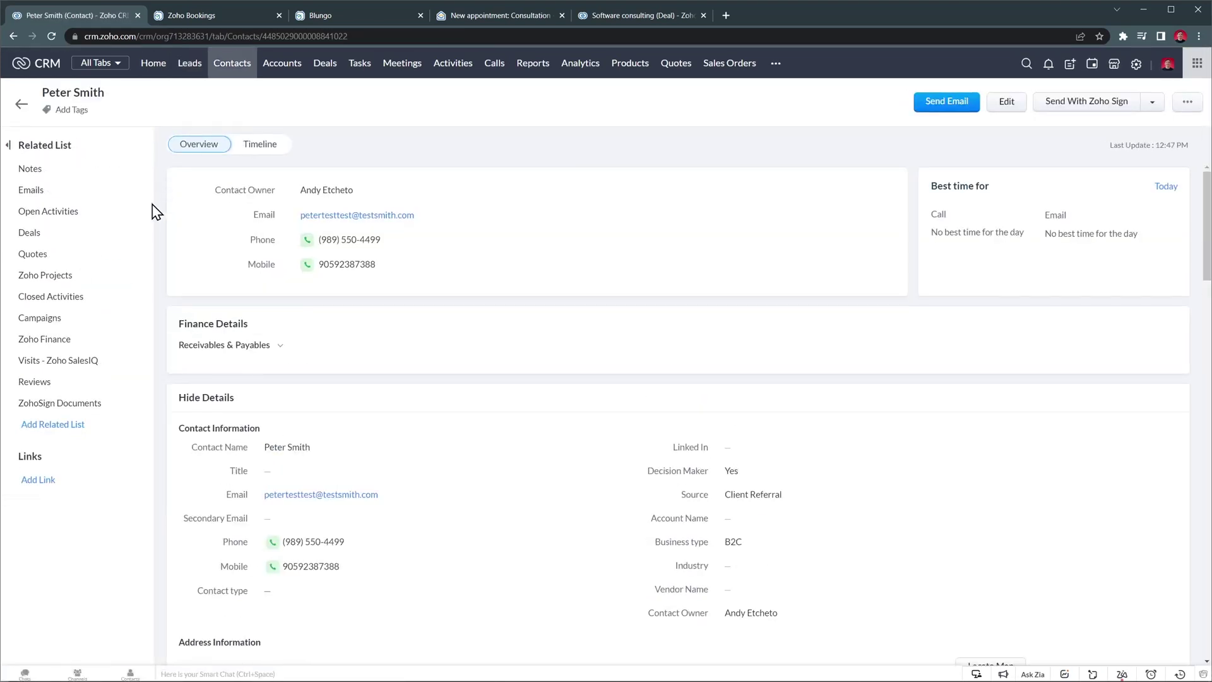
click(132, 235)
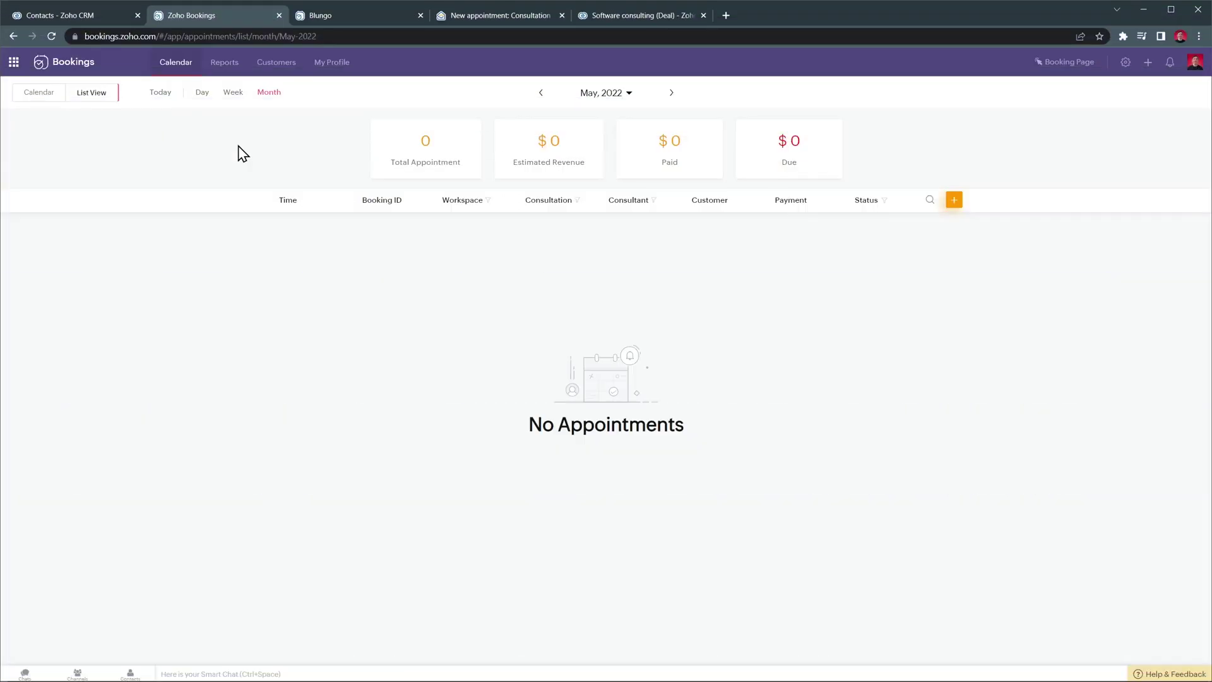
Book the 15-minute Discovery Call for 12 May 2022 at 12:30 pm on the Blungo booking page.
click(338, 19)
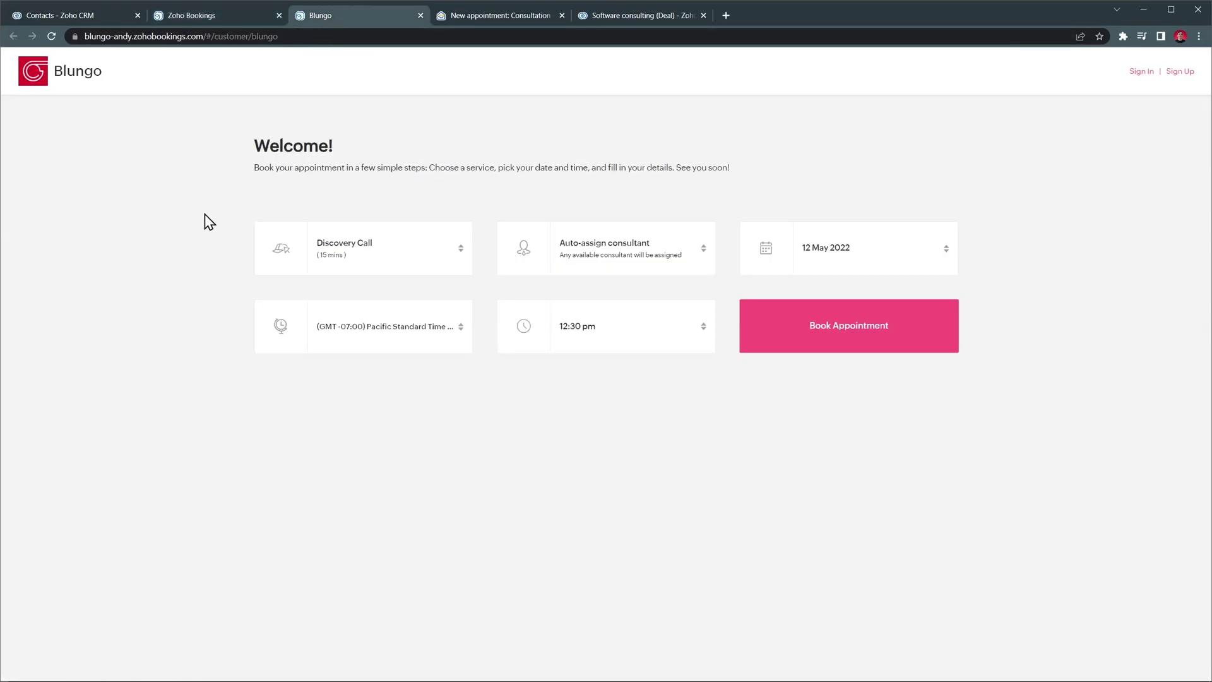
click(775, 328)
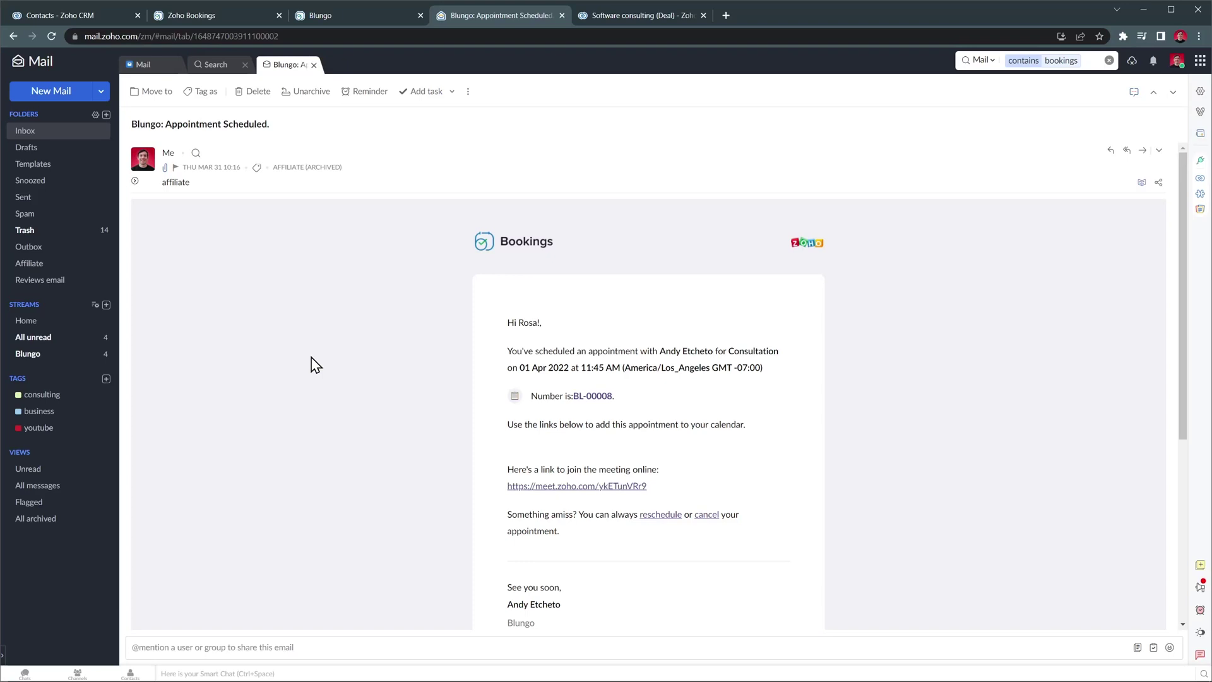
scroll(316, 365, down, 5)
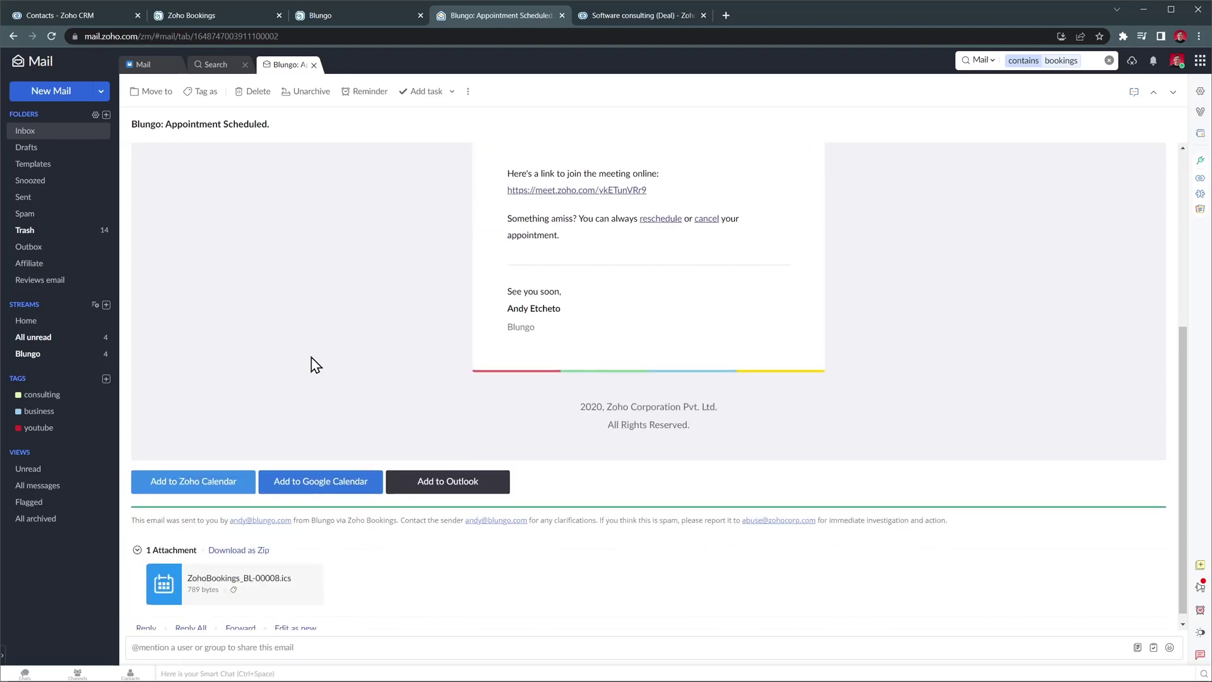
scroll(316, 365, up, 5)
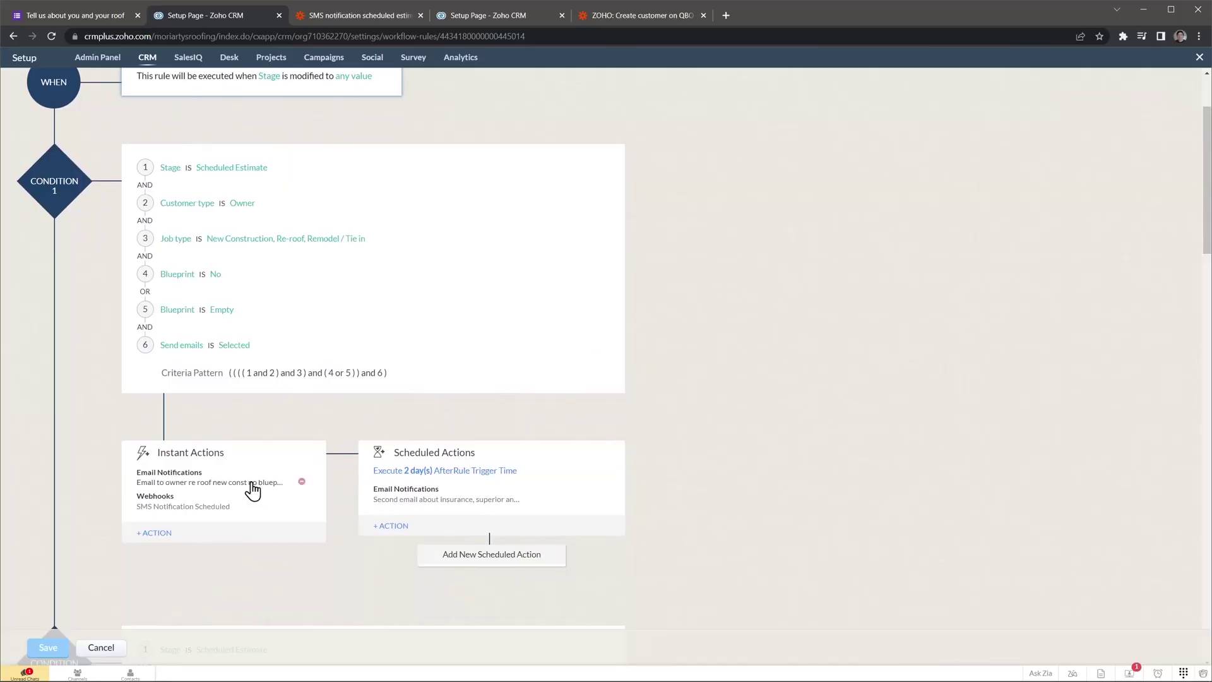
Preview the email template behind the workflow's instant email notification.
click(252, 482)
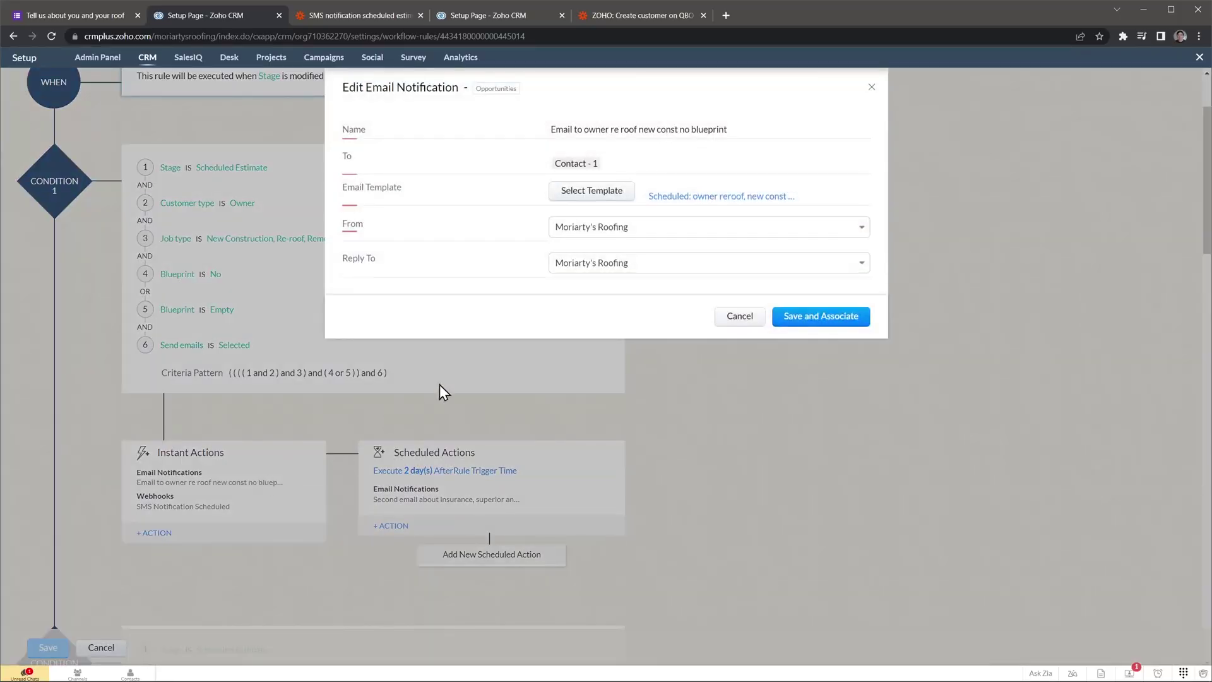
click(694, 197)
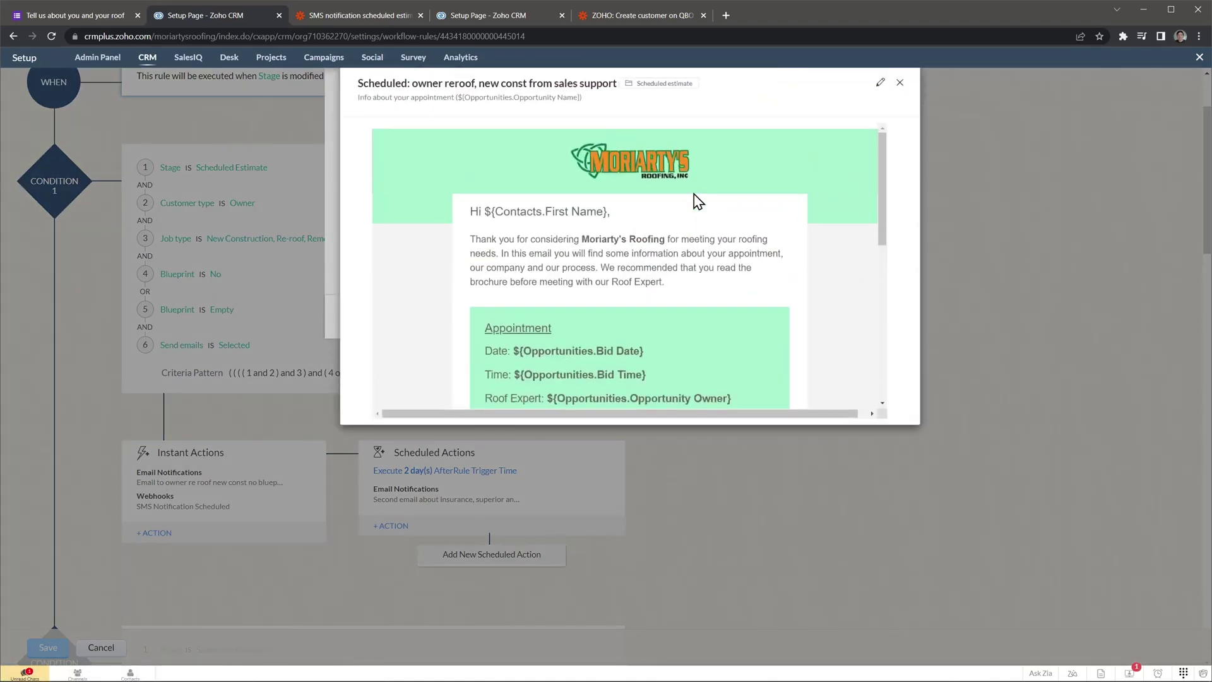
scroll(694, 200, down, 10)
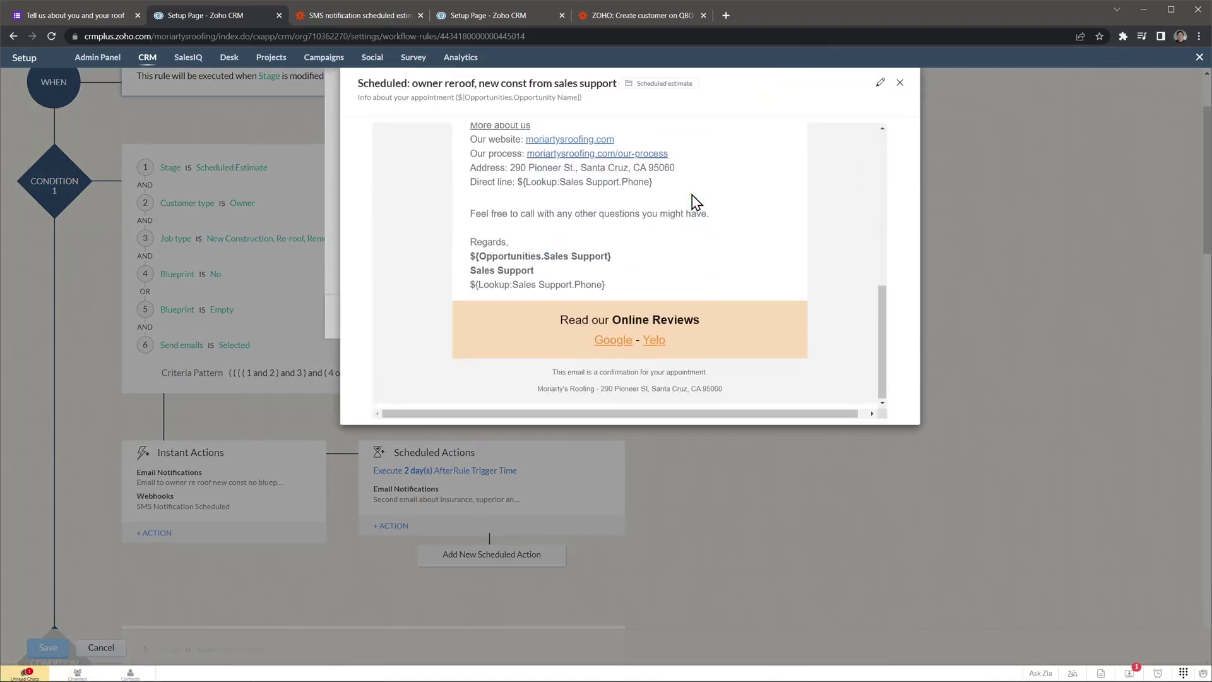
key(ctrl+Tab)
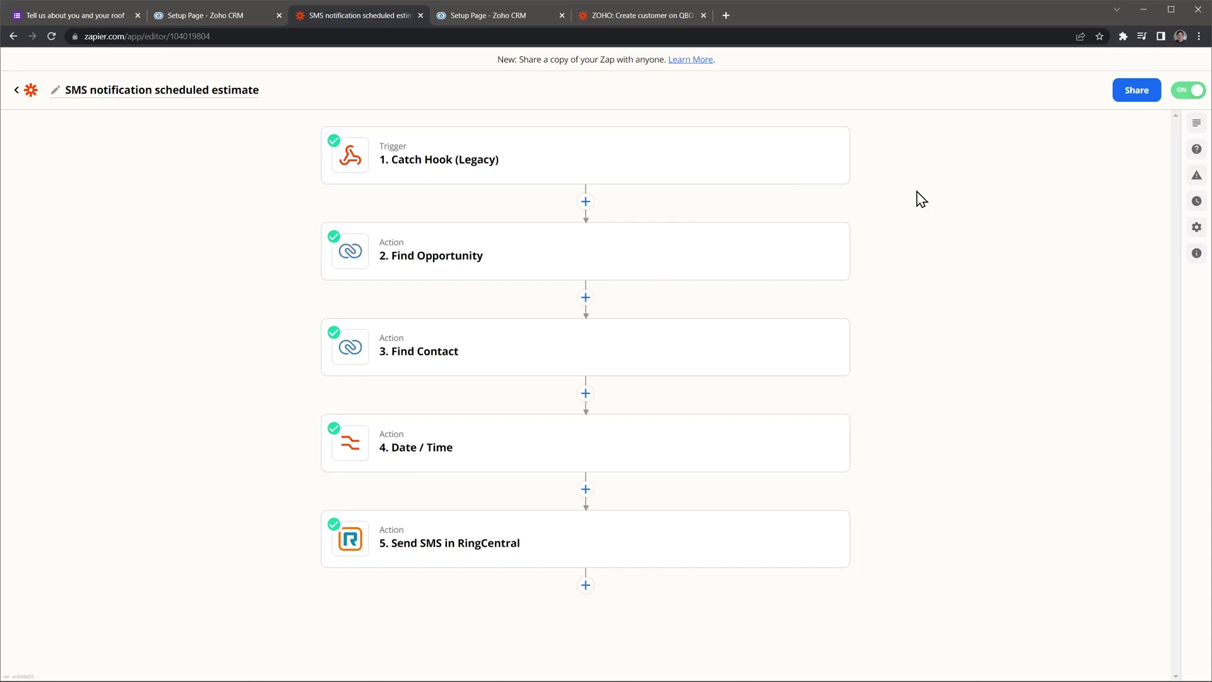
Expand step 5, Send SMS in RingCentral, to view its setup in the zap.
click(649, 548)
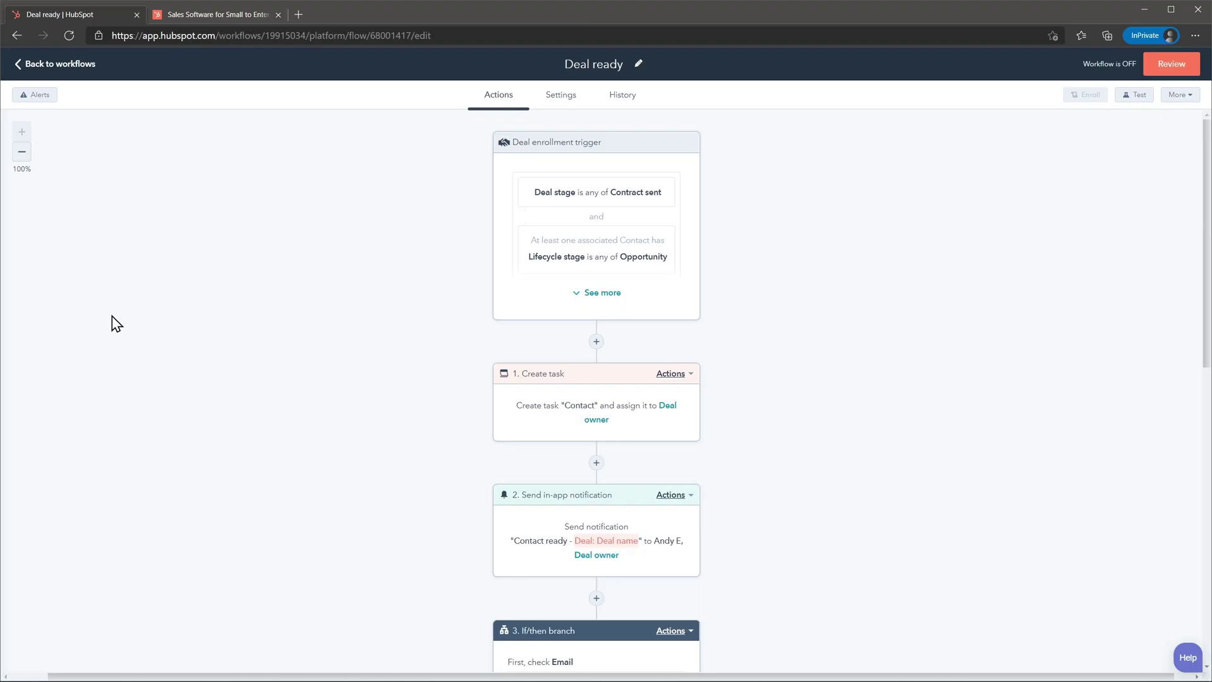
Insert a new action right below the Create task step in the Deal ready workflow.
scroll(116, 323, down, 5)
scroll(116, 323, down, 4)
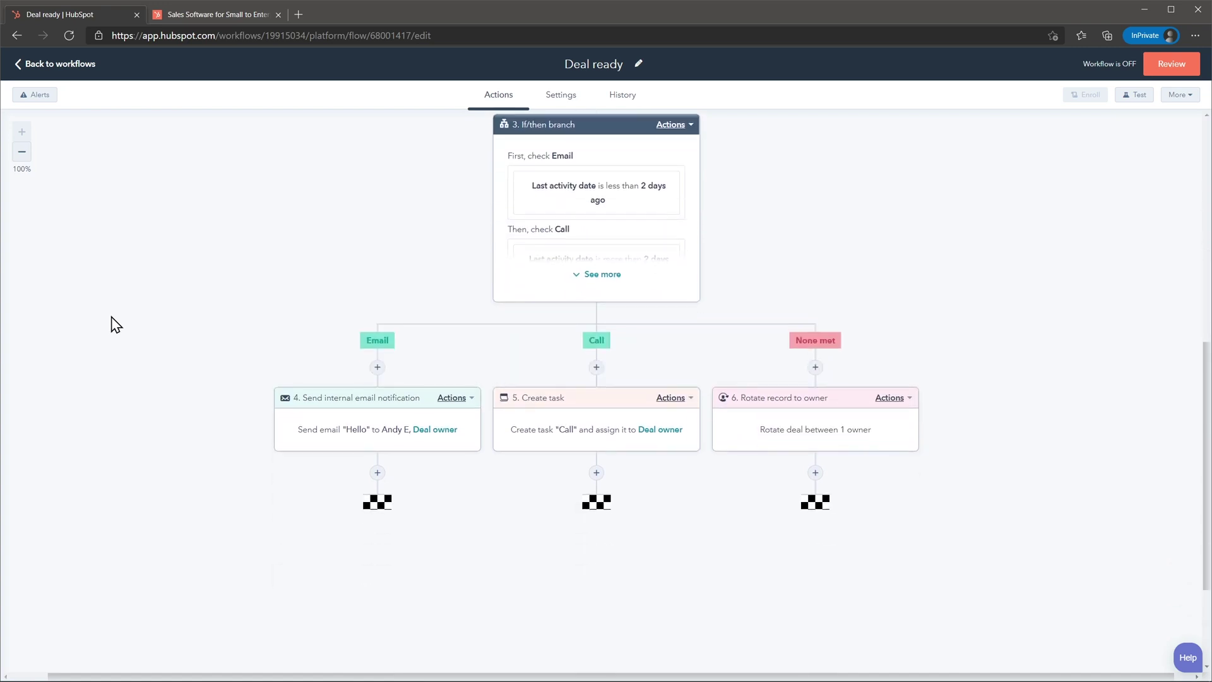
click(595, 472)
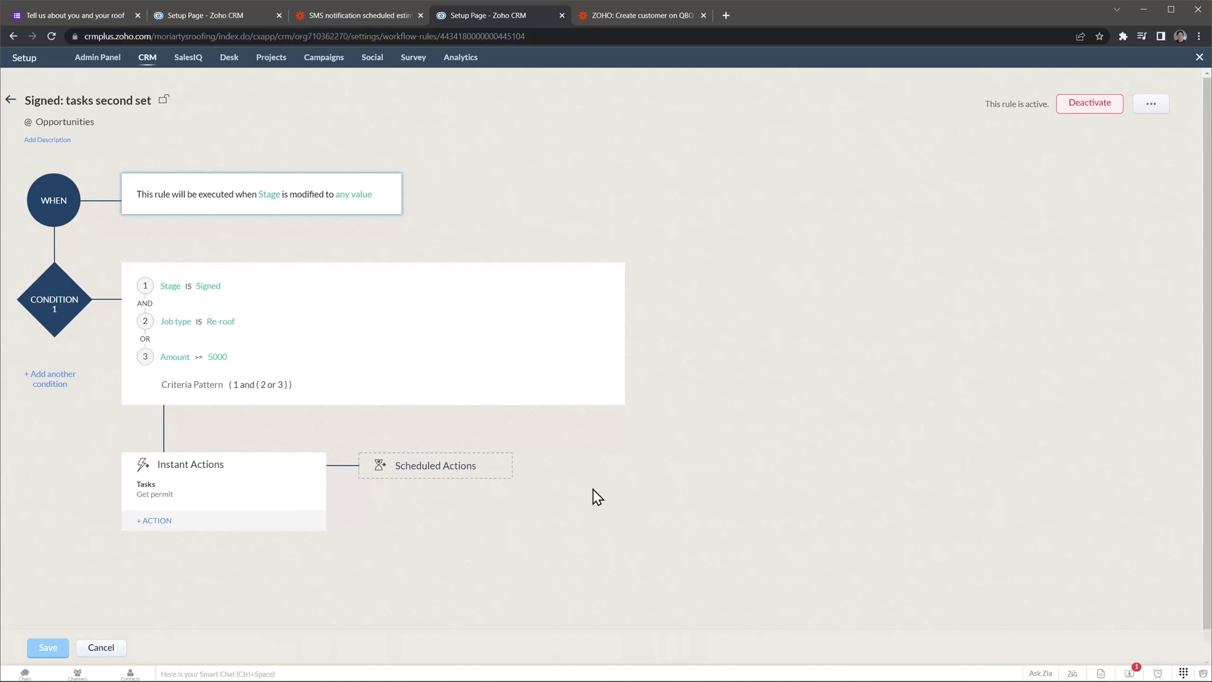
Open the Get permit task action in the Edit Task dialog.
click(155, 494)
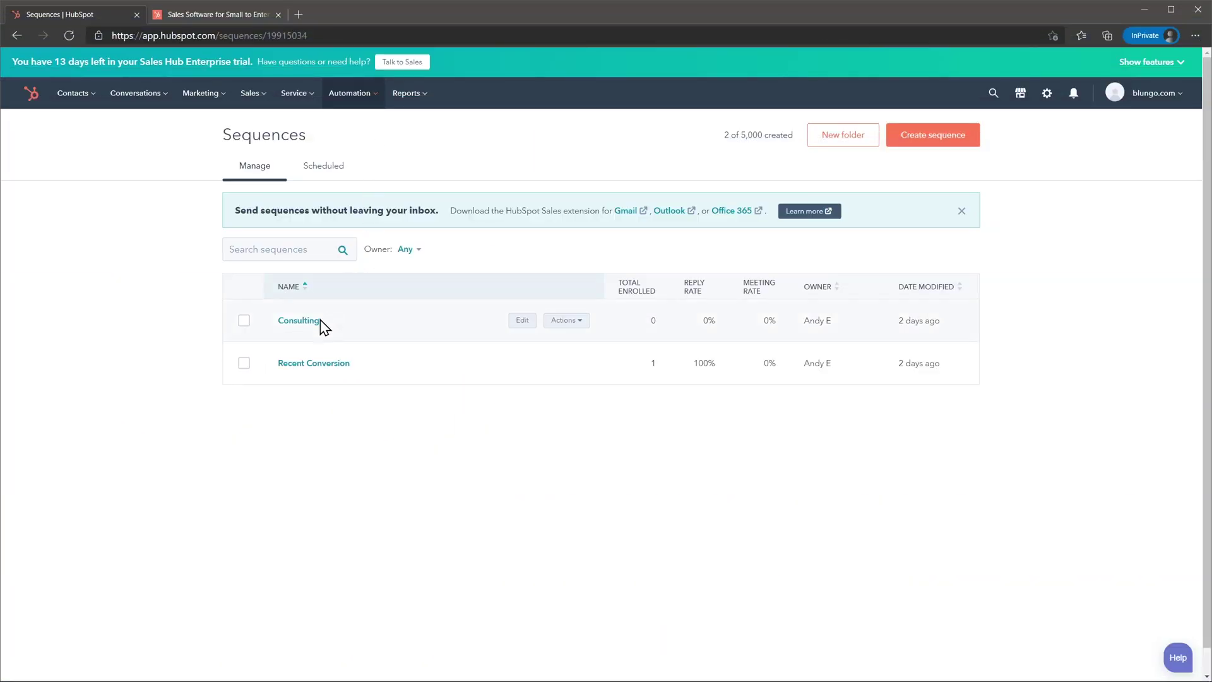
Open the Consulting sequence in edit mode and review its email, call and task steps.
click(298, 320)
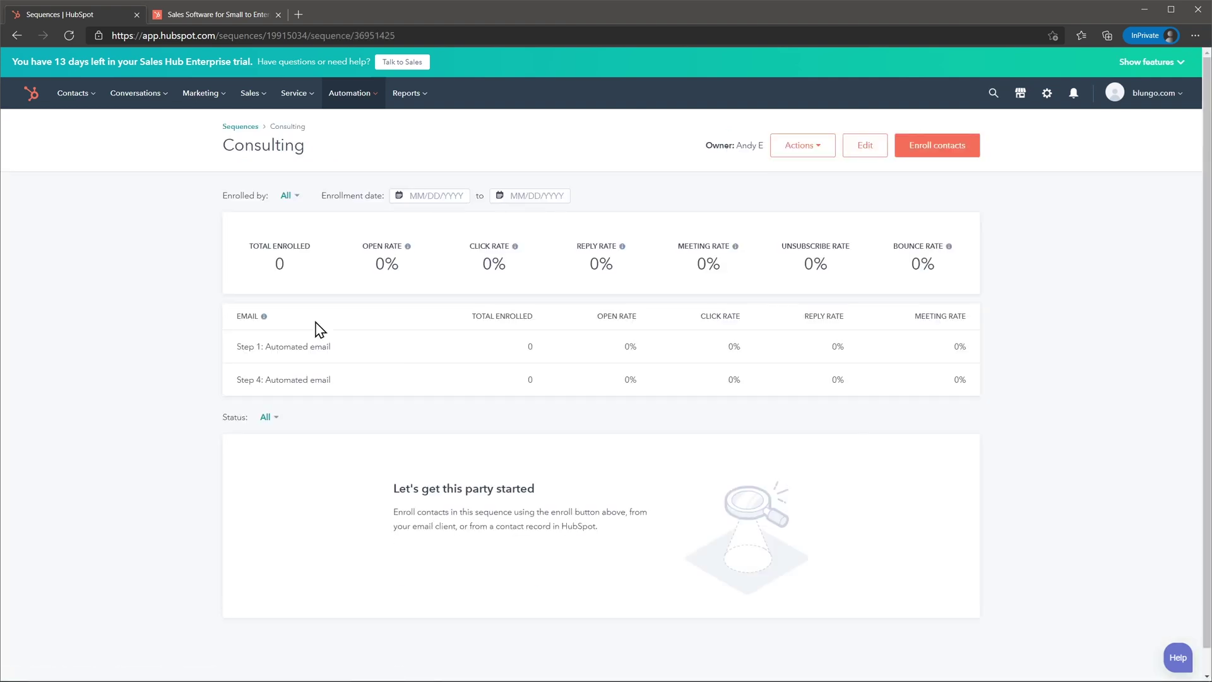
click(859, 152)
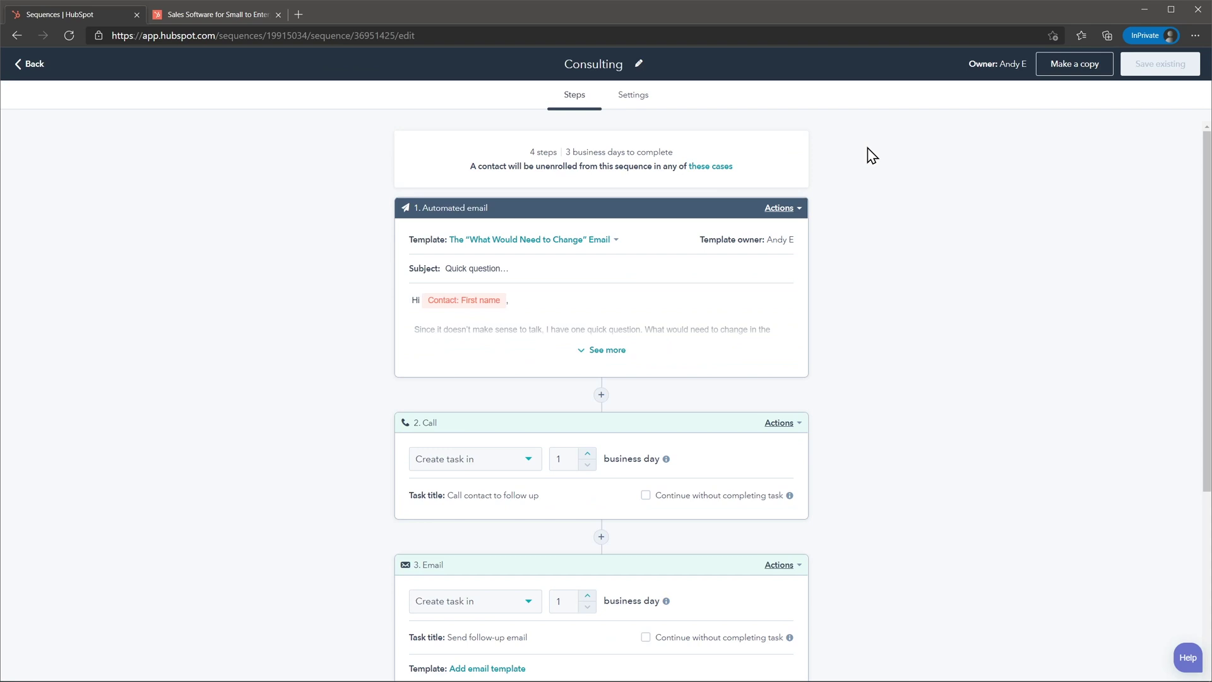
scroll(872, 154, down, 4)
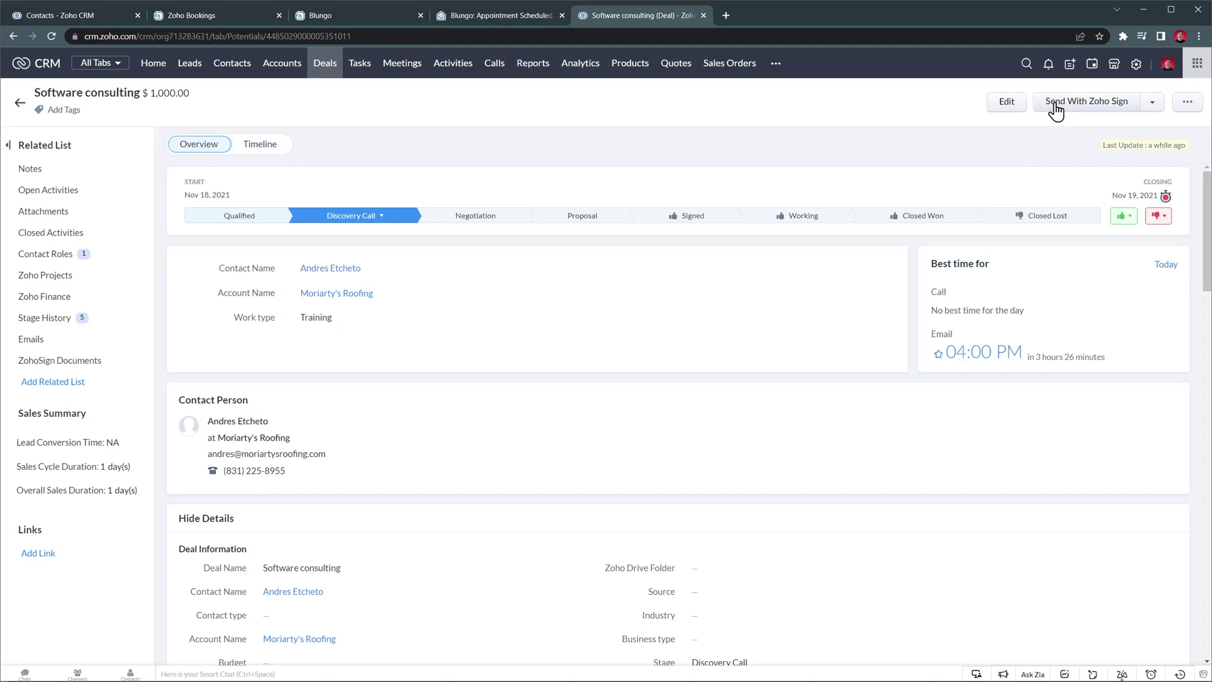
Attach Test agreement.pdf from Zoho Sign Templates as the deal's signing document.
click(1055, 109)
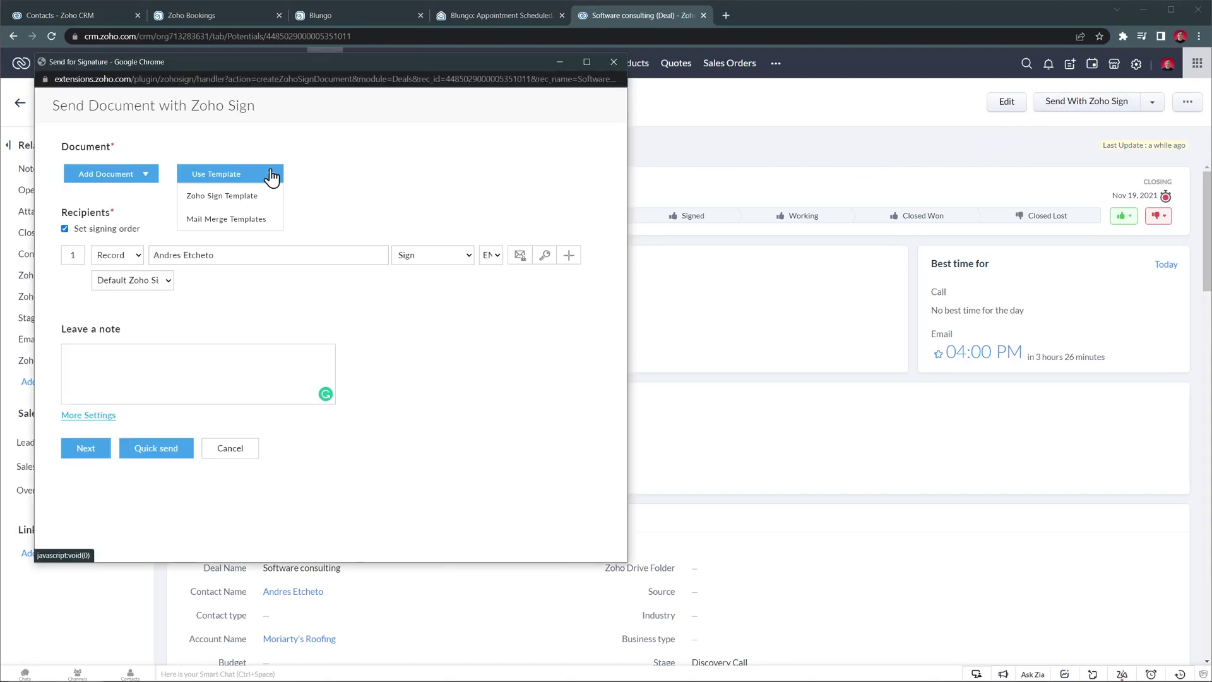
click(254, 198)
click(276, 212)
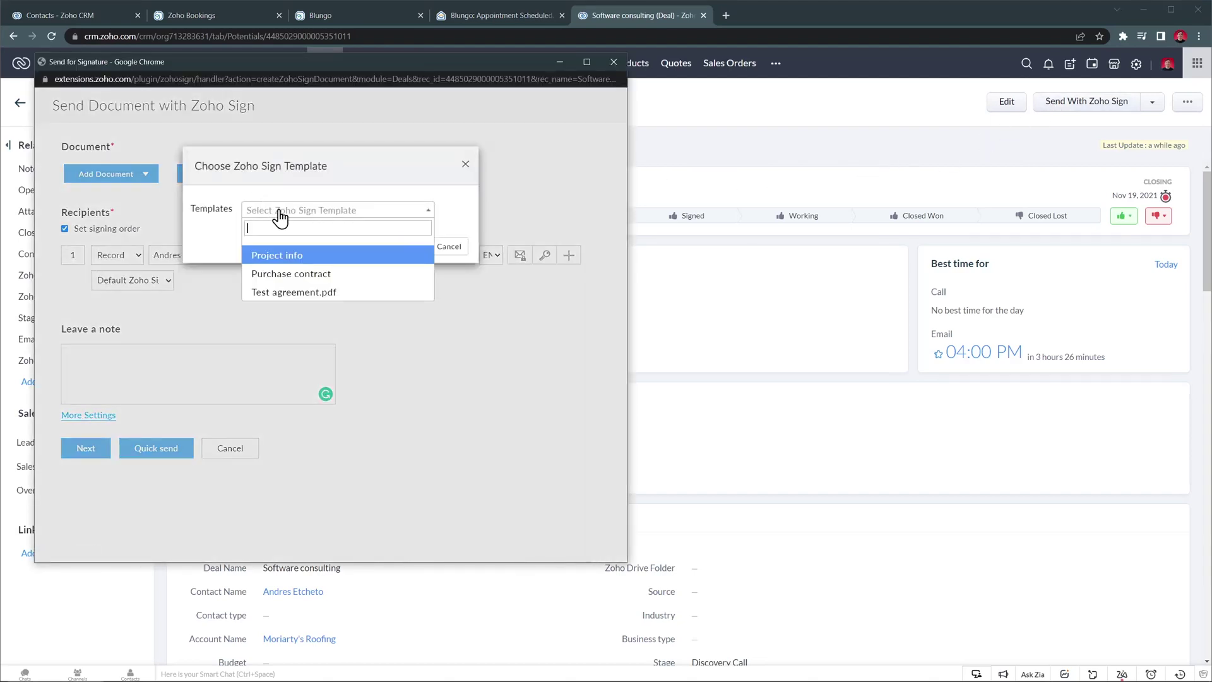
click(298, 290)
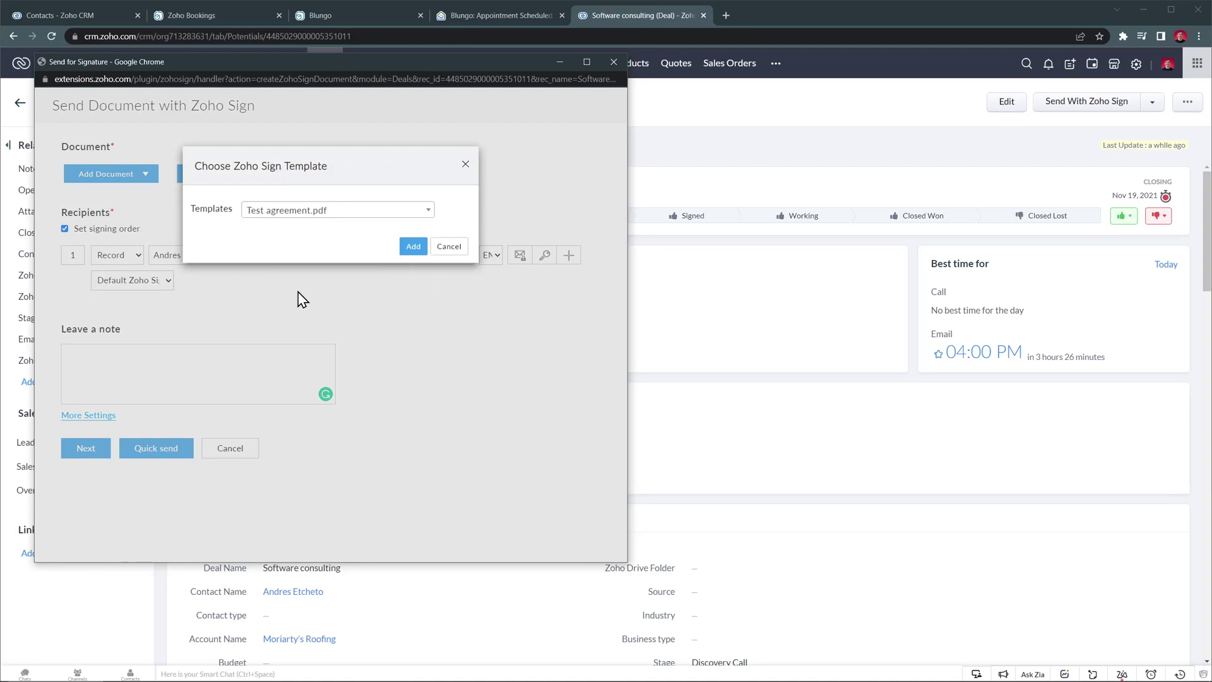
click(412, 246)
Continue through the Zoho Sign document details to field placement, then expand the Create Customer in QuickBooks Online zap step.
scroll(410, 254, down, 3)
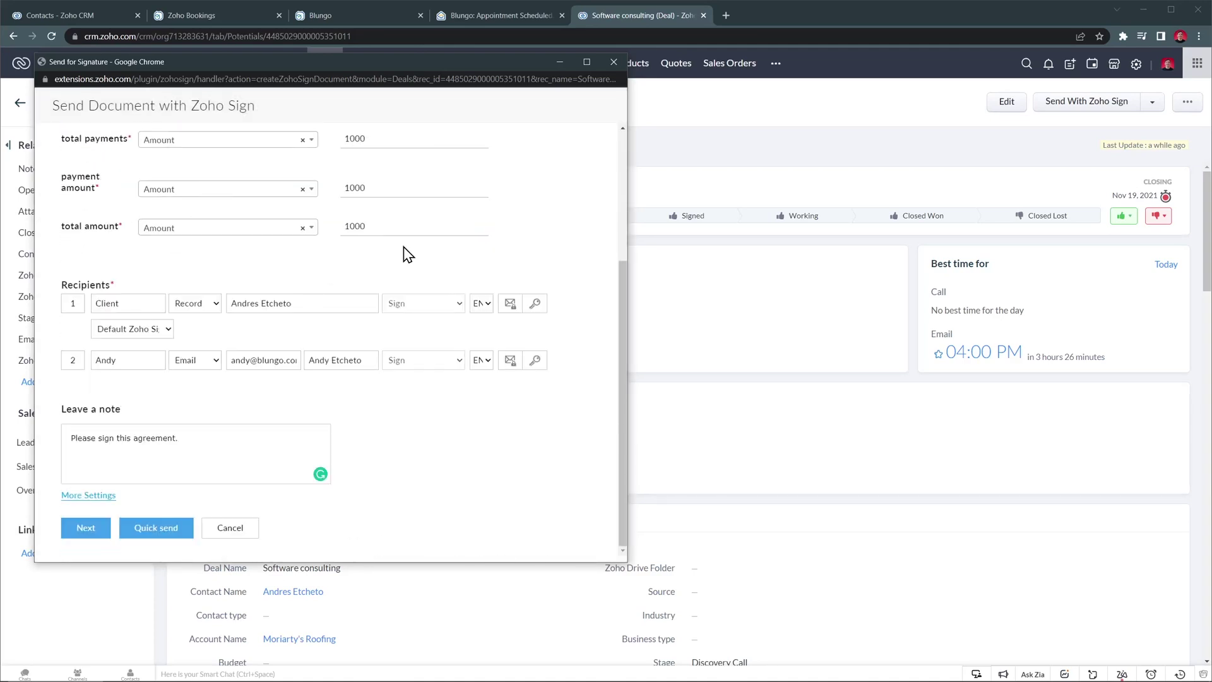
click(101, 531)
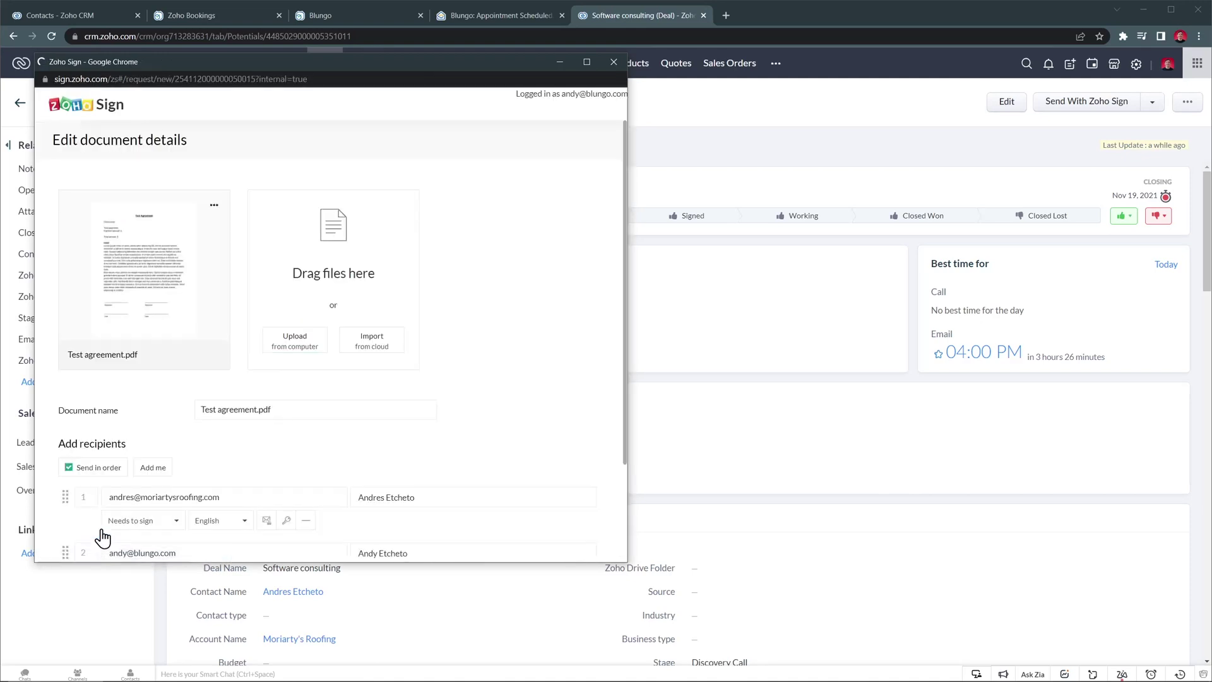
scroll(102, 538, down, 2)
scroll(54, 540, down, 1)
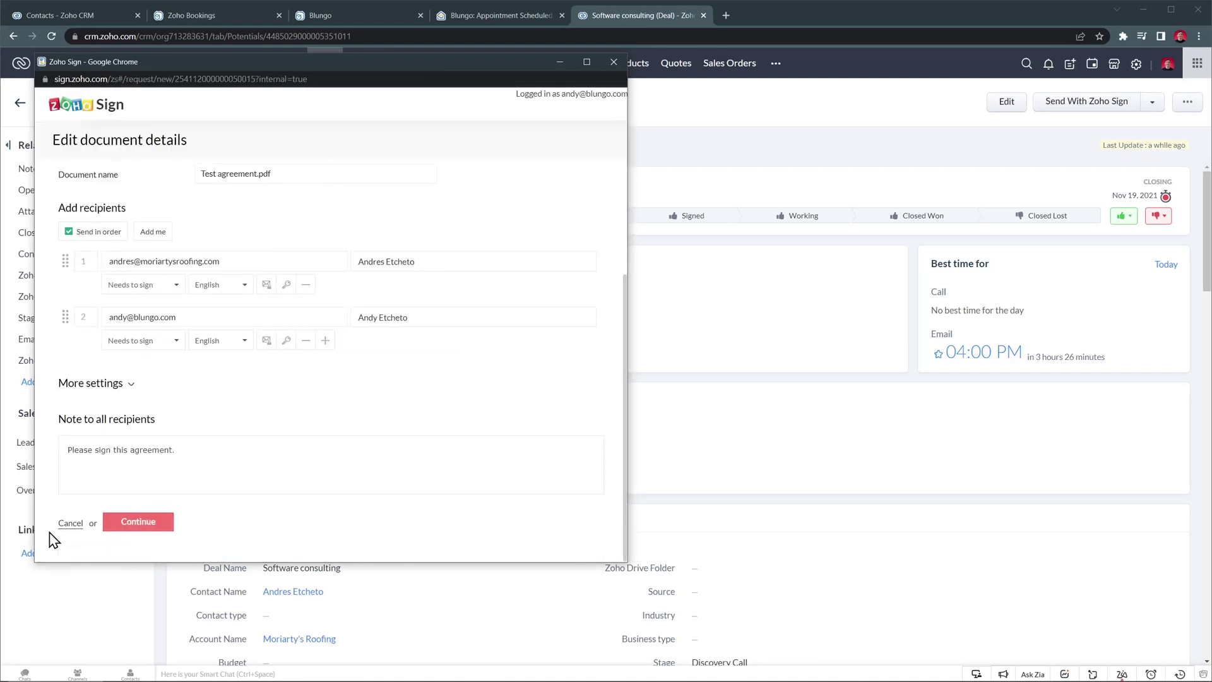
click(137, 522)
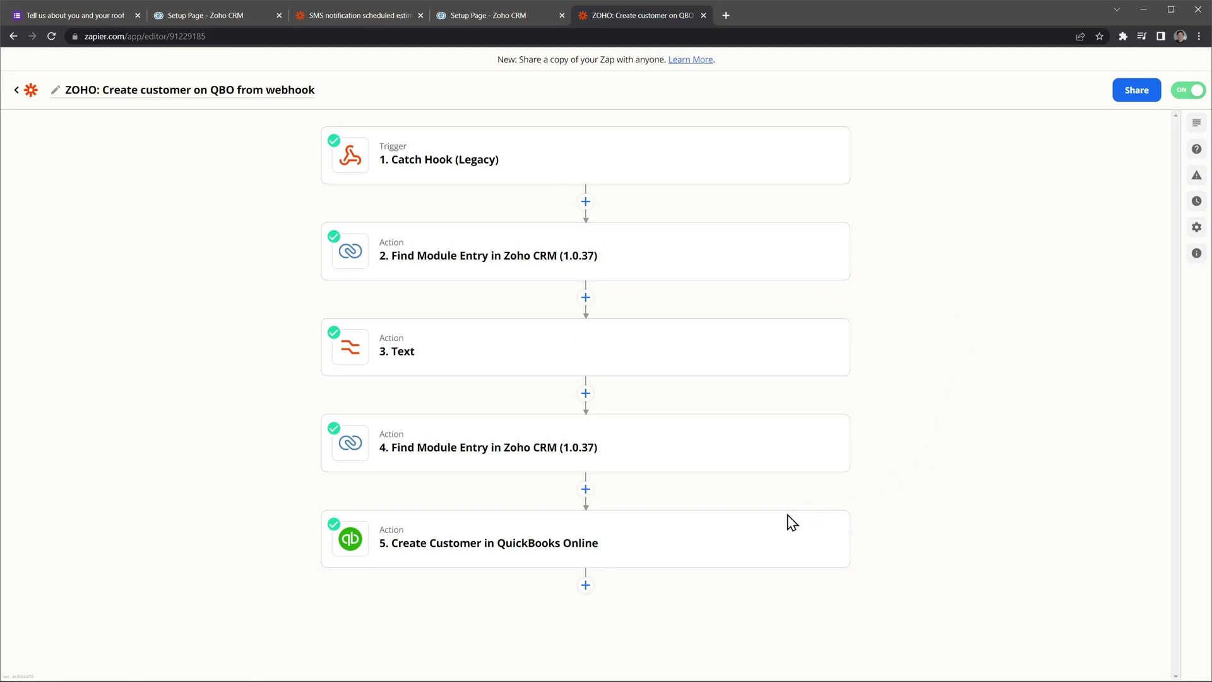
click(733, 537)
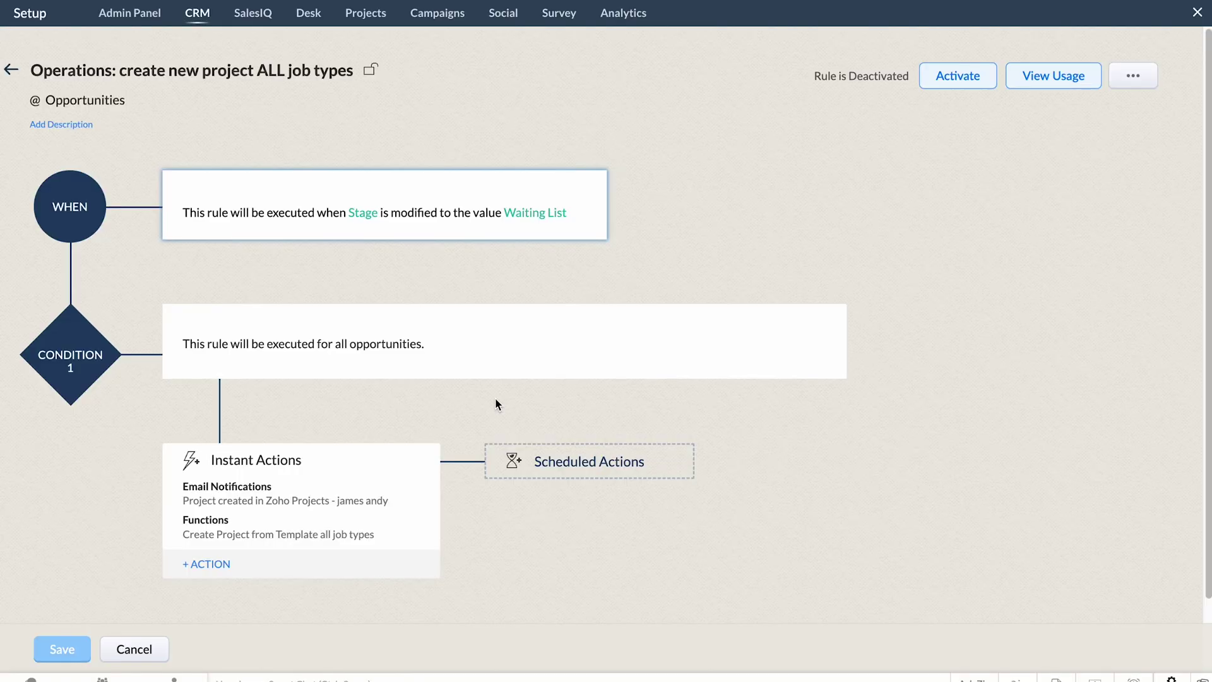
View the Create Project from Template all job types function and its argument mapping.
click(358, 536)
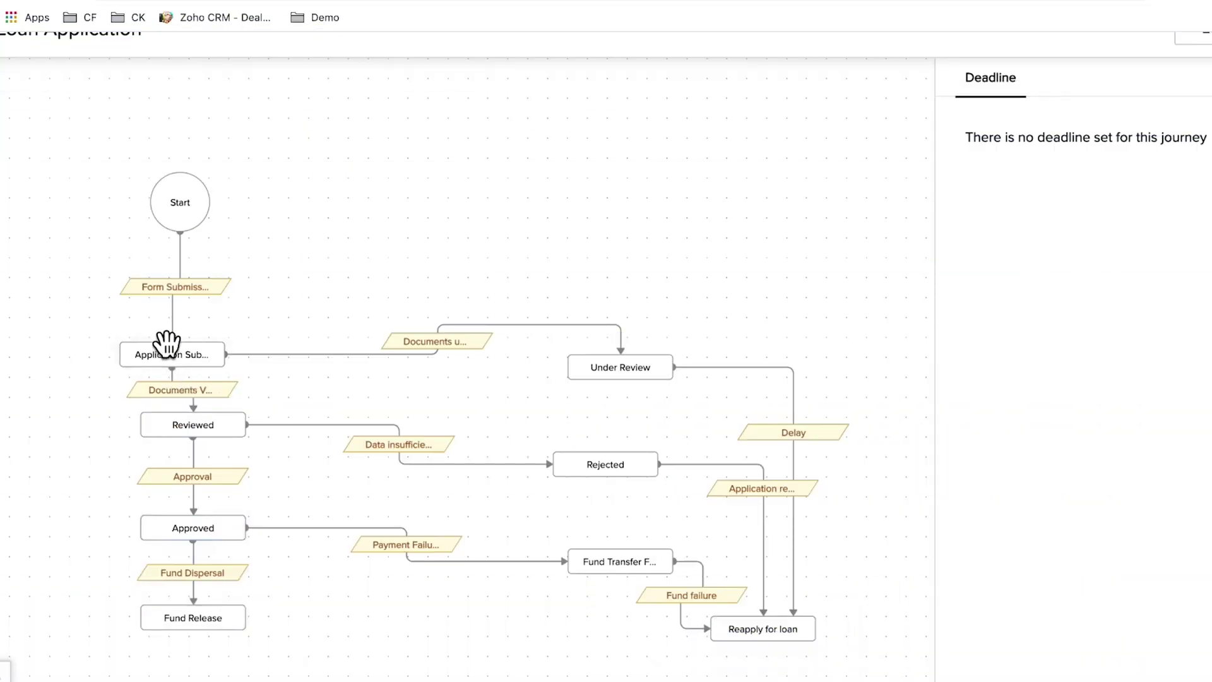
Show the Transition Info for the Documents Verified transition on the Loan Application blueprint.
click(188, 396)
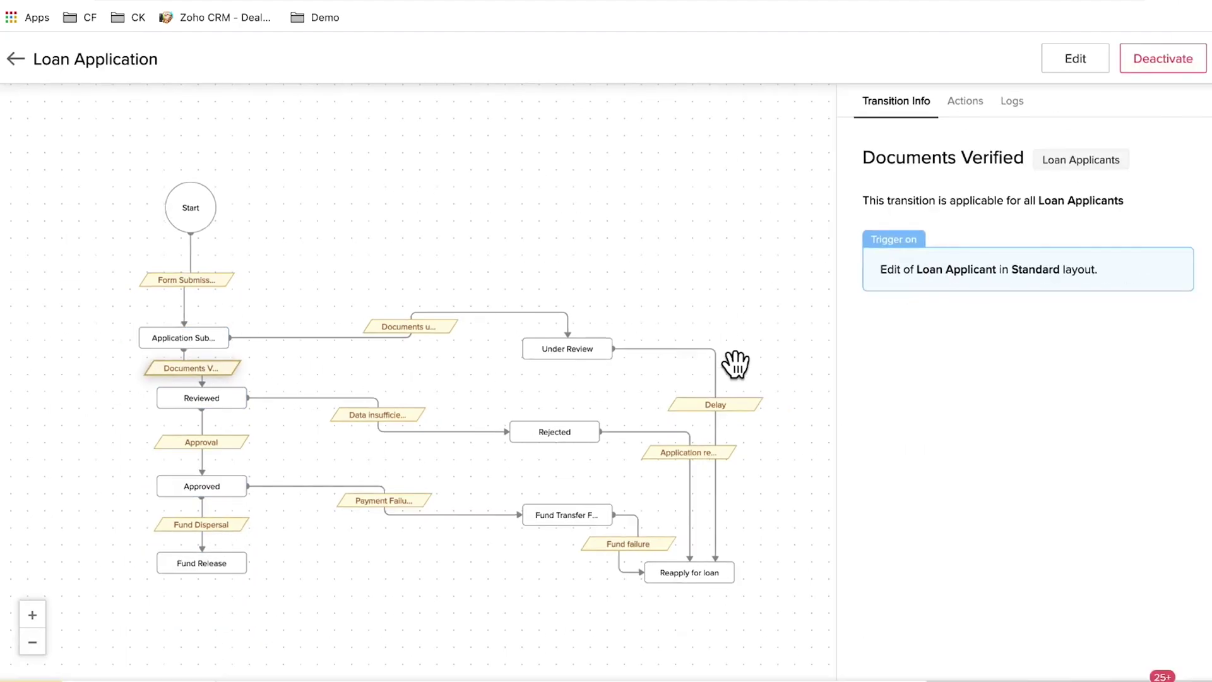